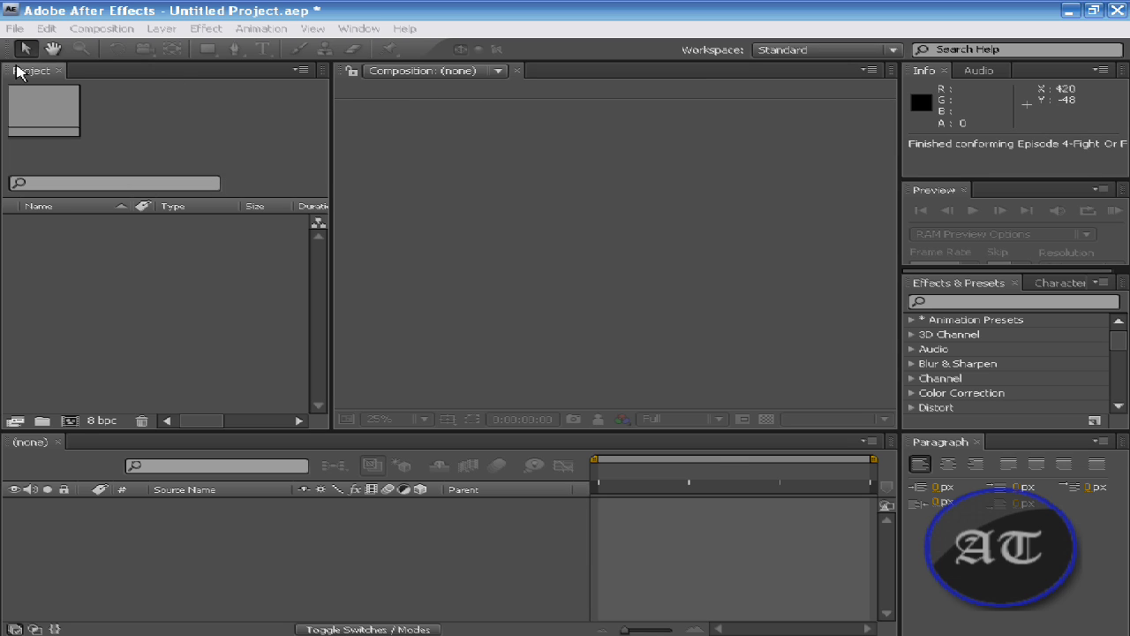
Look over the File > Import command and the Project panel's context menu without importing anything.
left_click(16, 28)
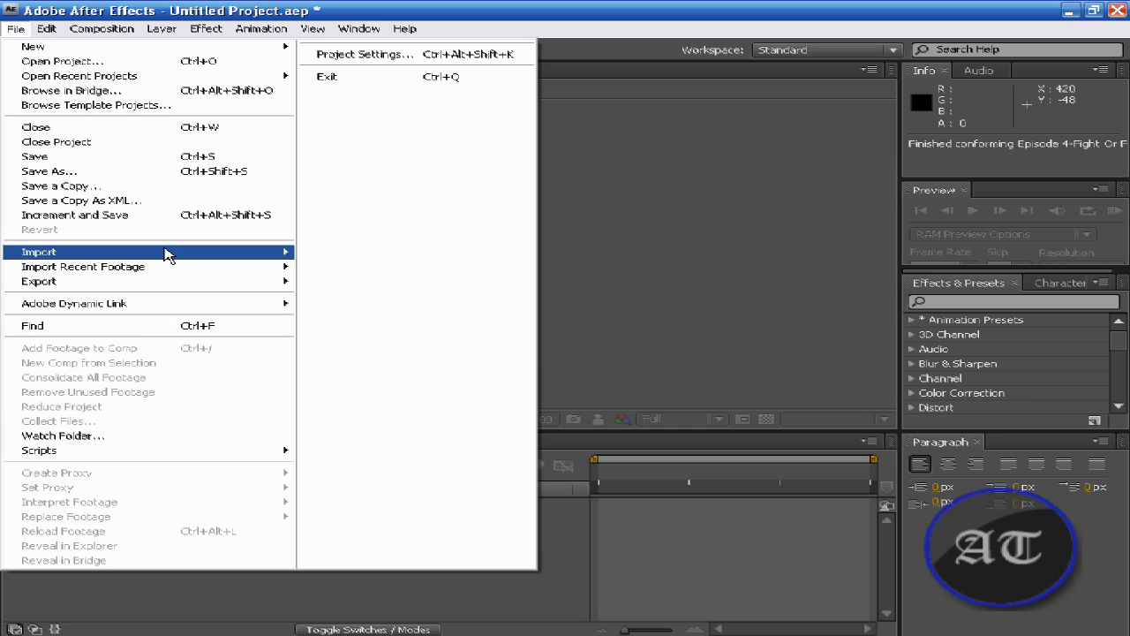
mouse_move(168, 255)
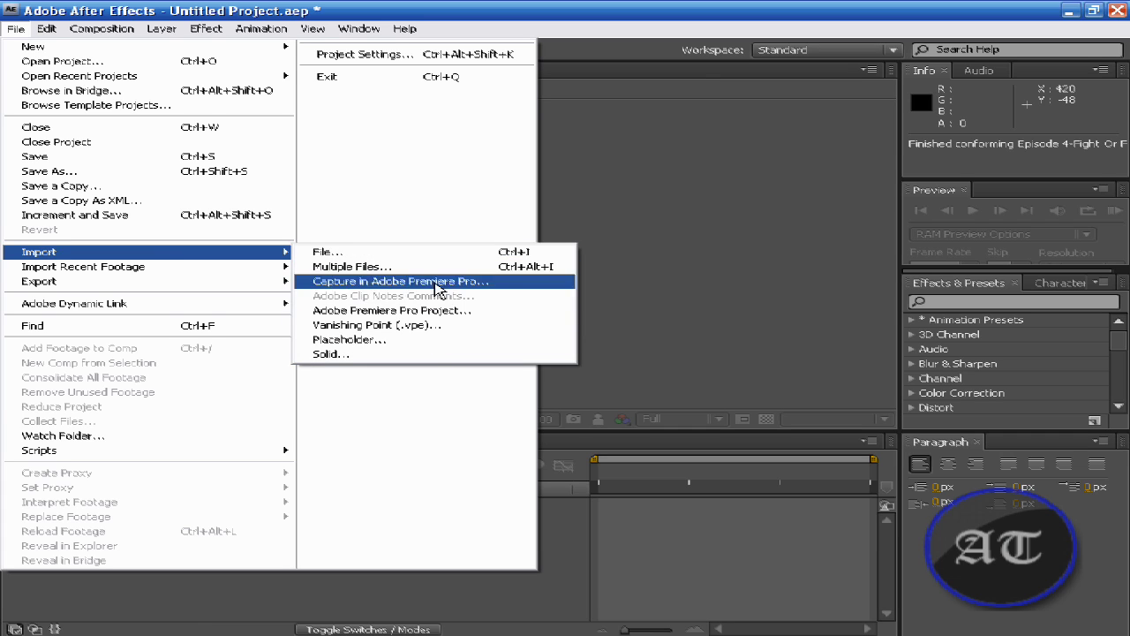
key("Escape")
key("Escape")
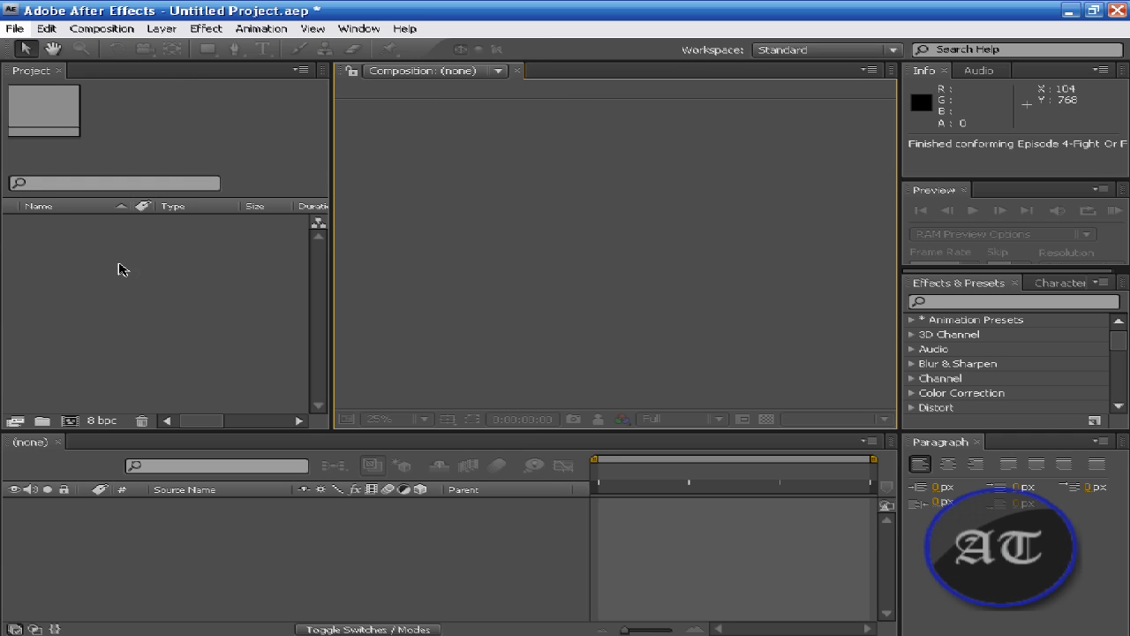
right_click(119, 264)
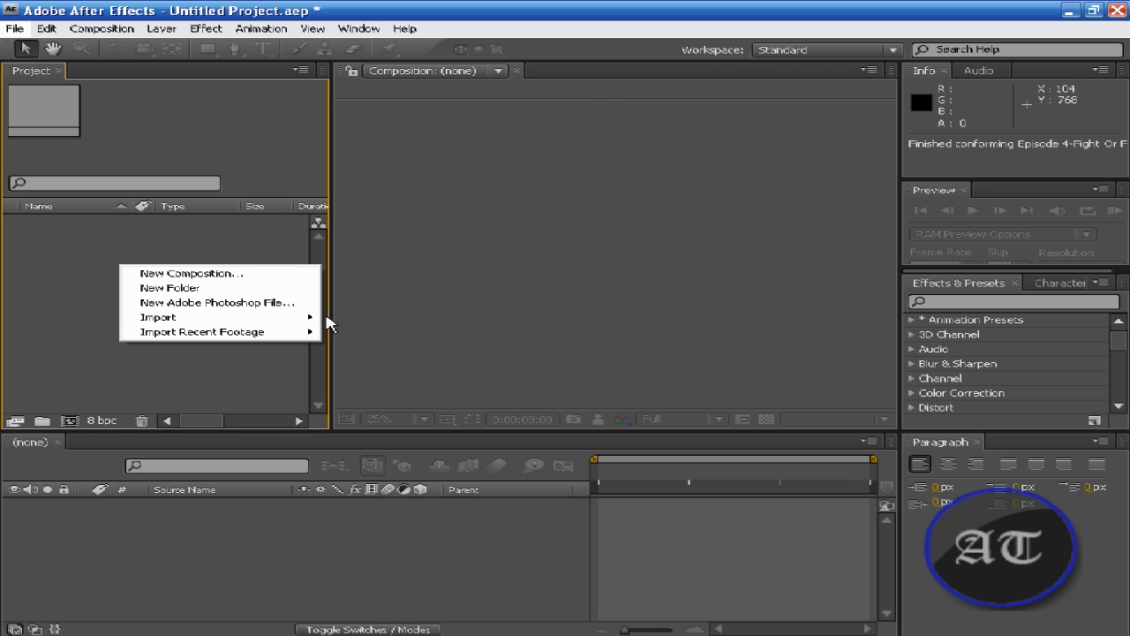
left_click(24, 327)
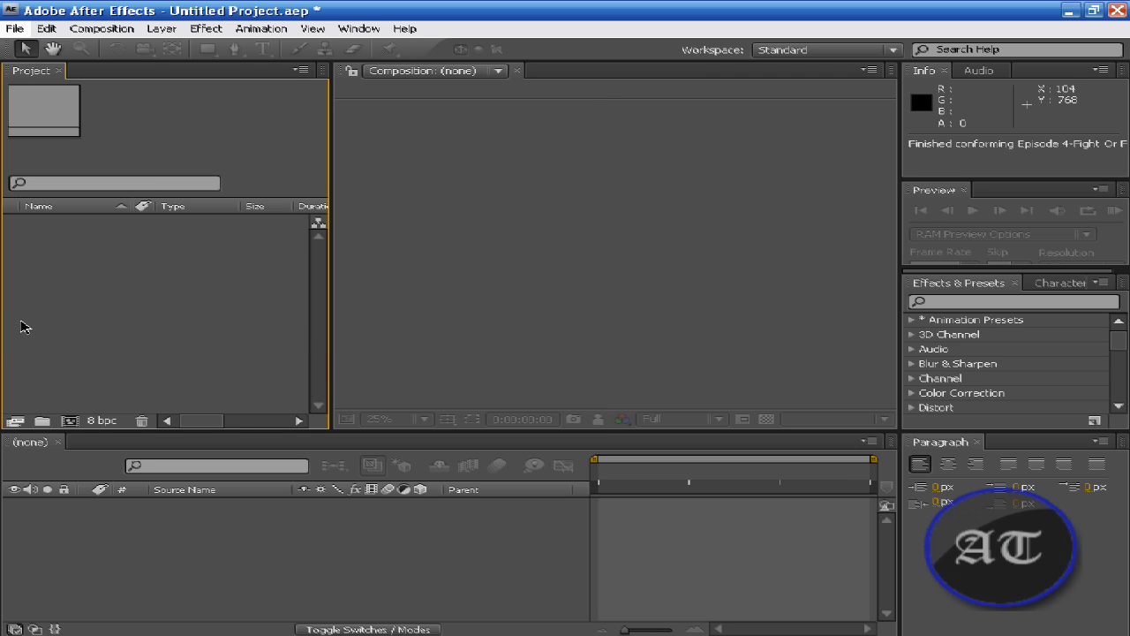
Import Blue hills.jpg, then Episode 3-Old Friends.avi from Desktop > Burn Notice > Season 1.
key("ctrl+i")
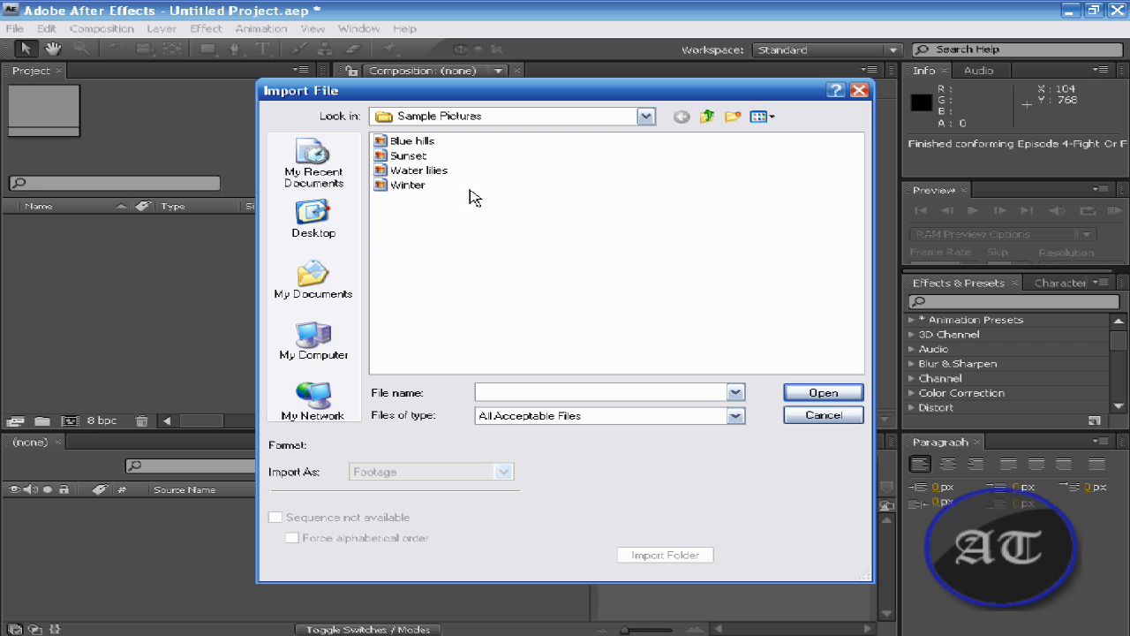
double_click(409, 148)
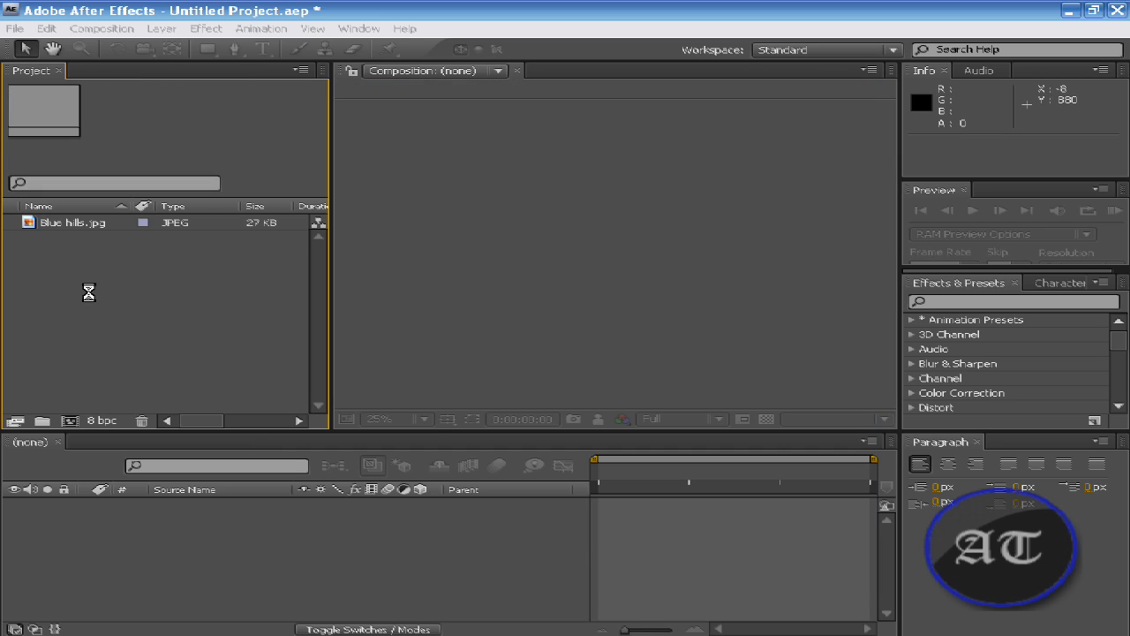
double_click(88, 292)
left_click(305, 249)
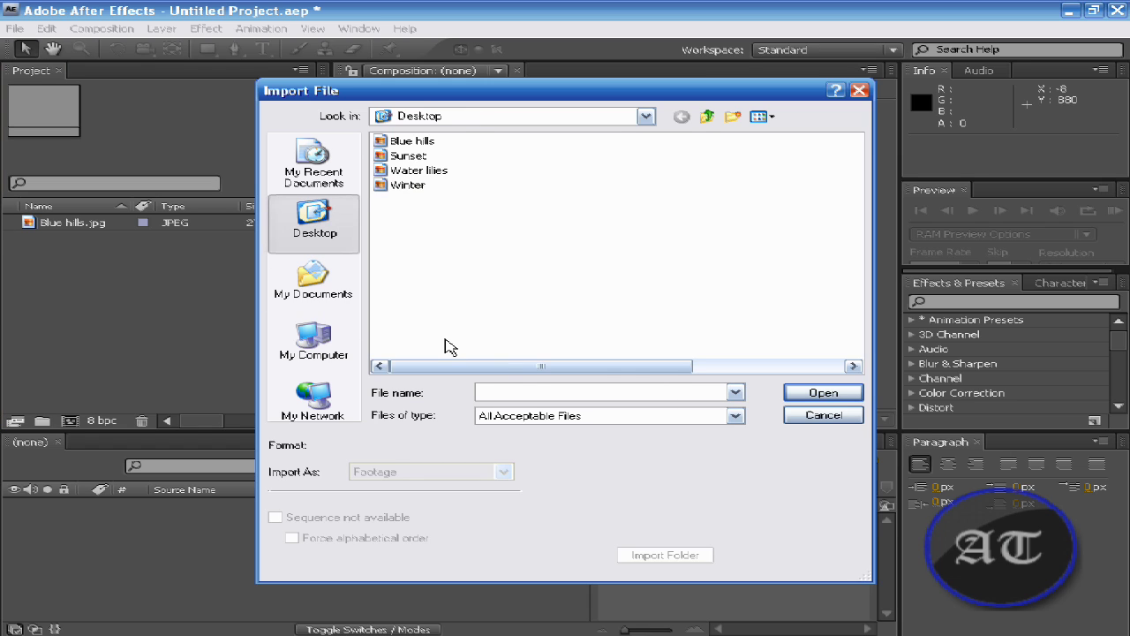
double_click(645, 240)
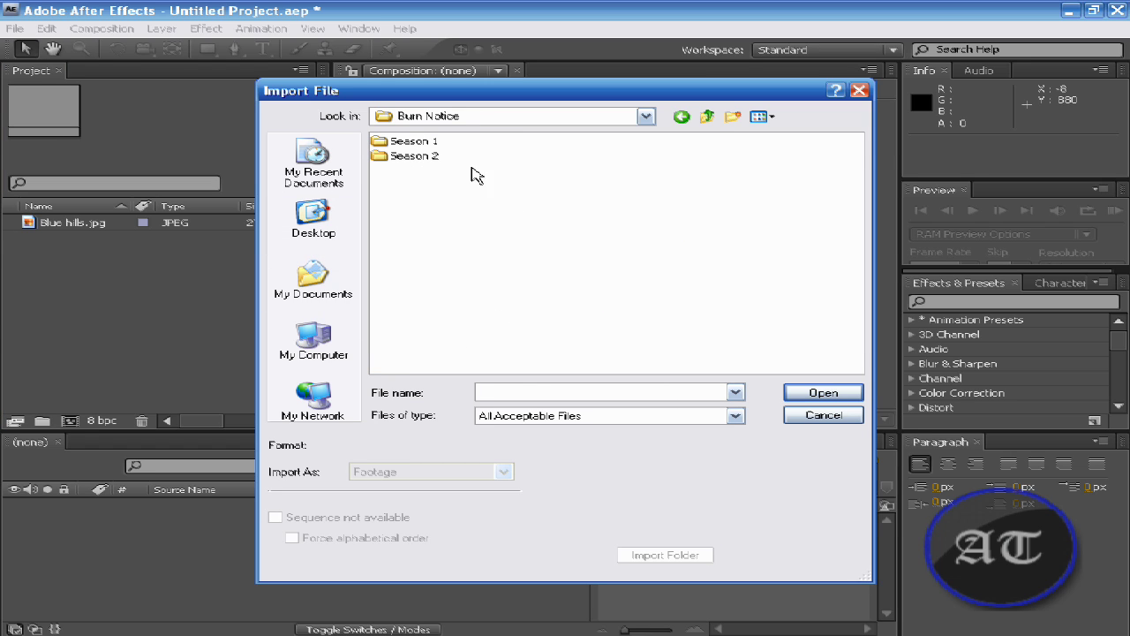
double_click(431, 143)
double_click(436, 172)
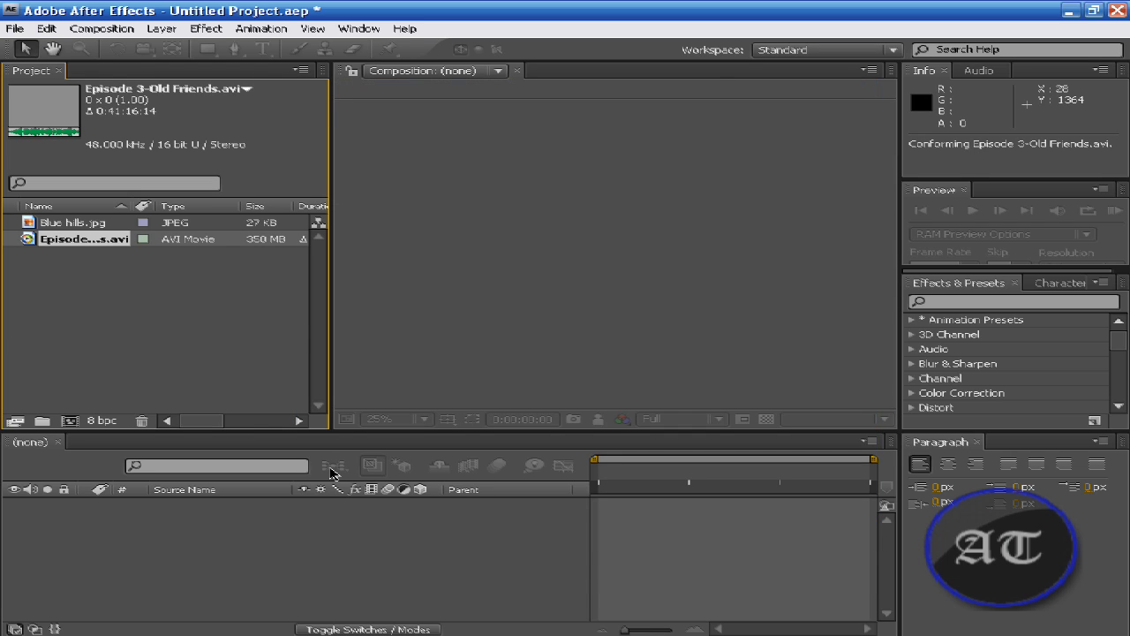
Import bass guitar.wav from Desktop > Media > Audio into the project.
double_click(114, 319)
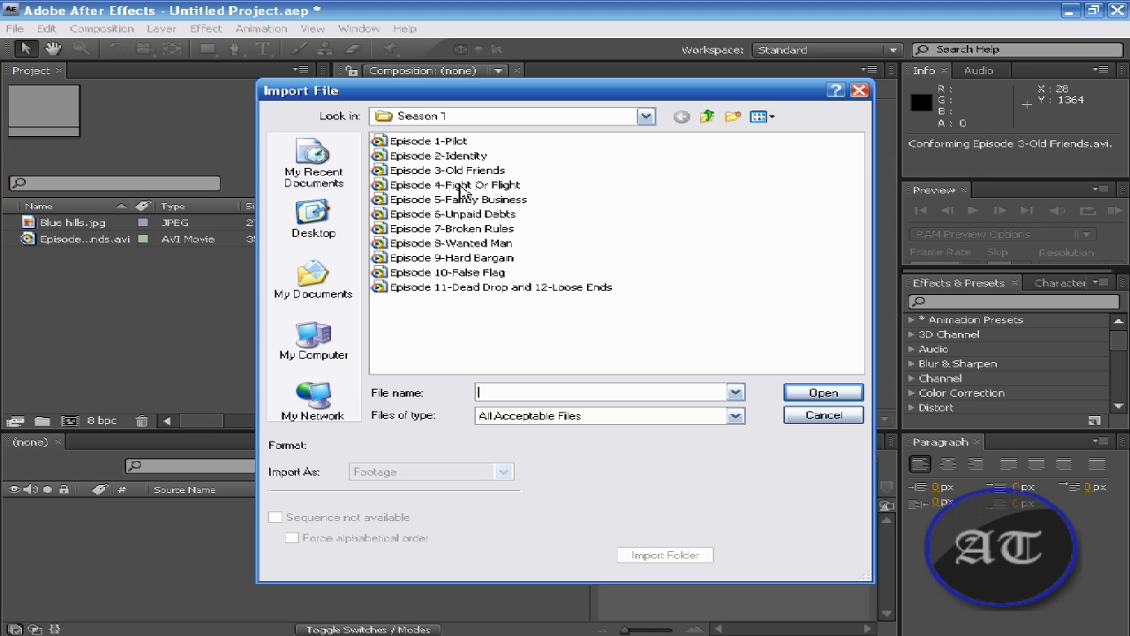
left_click(325, 226)
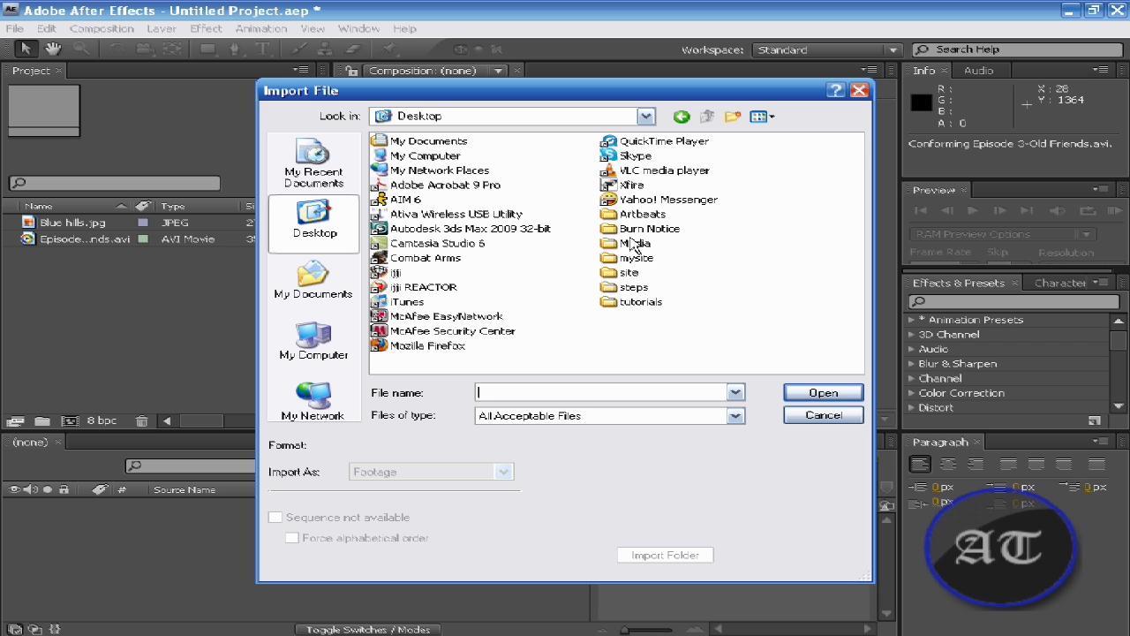
double_click(631, 241)
double_click(405, 155)
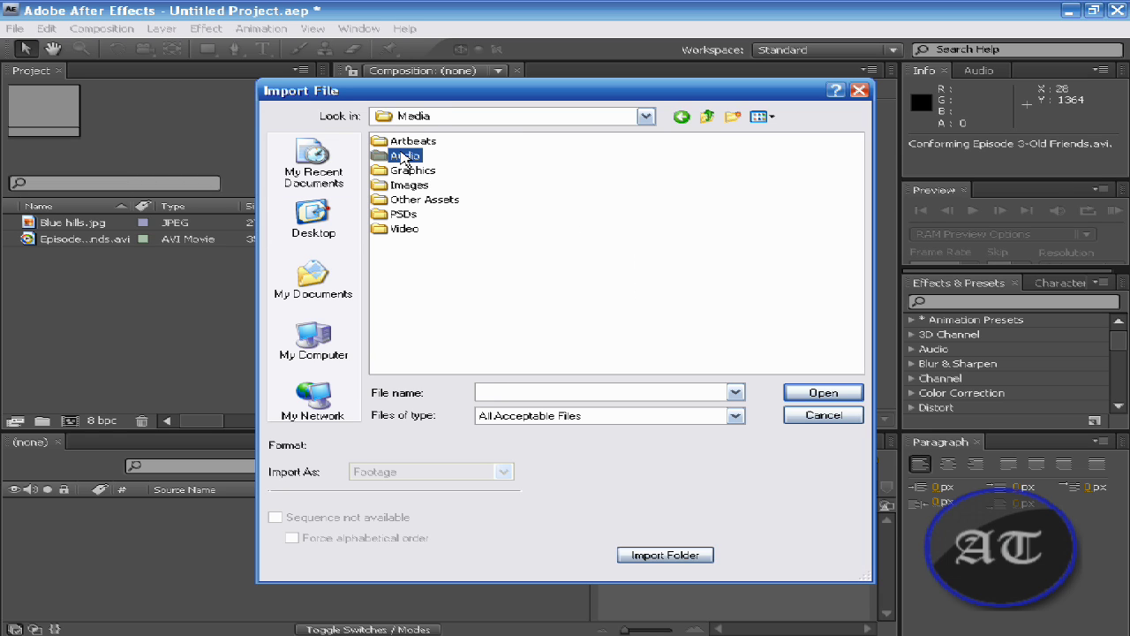
double_click(434, 141)
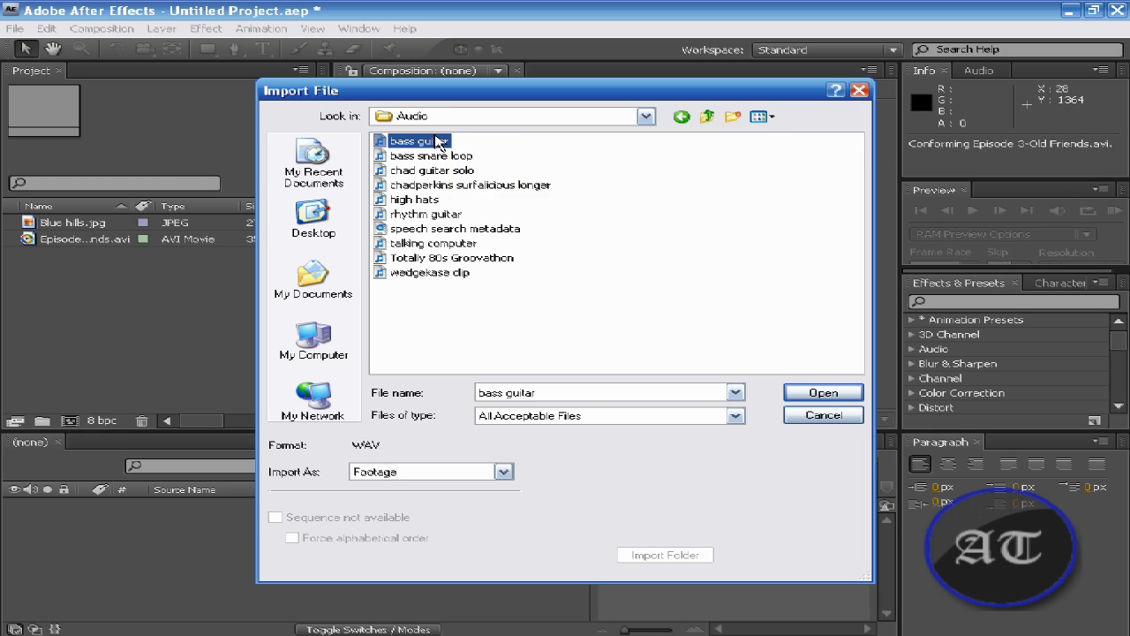
double_click(96, 319)
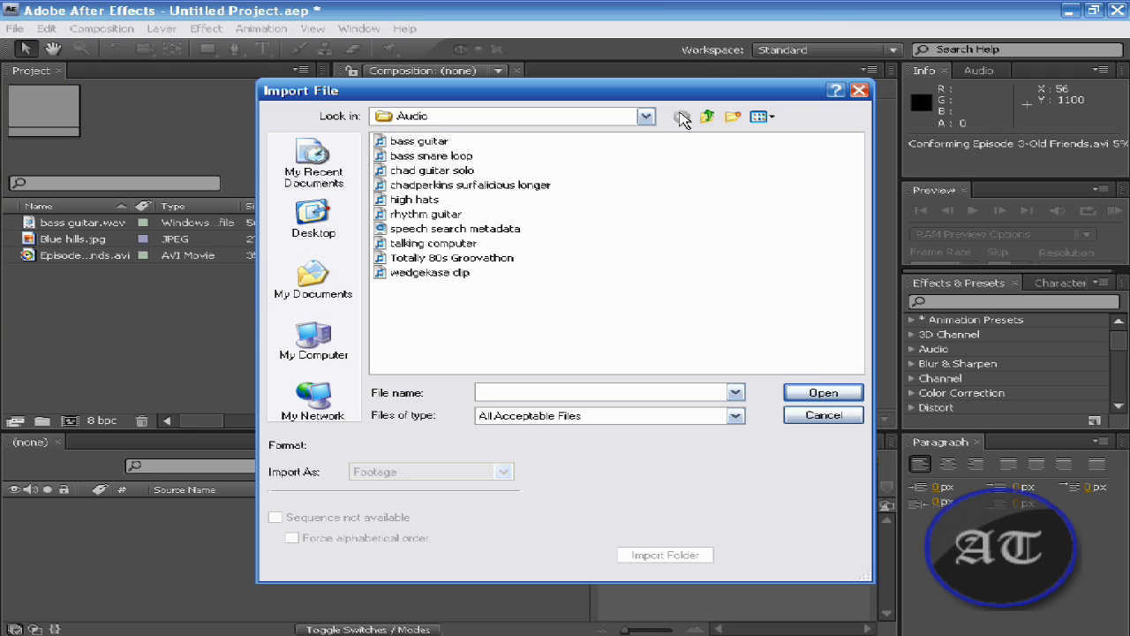
Browse the Import File dialog to the Media > Graphics folder.
left_click(648, 118)
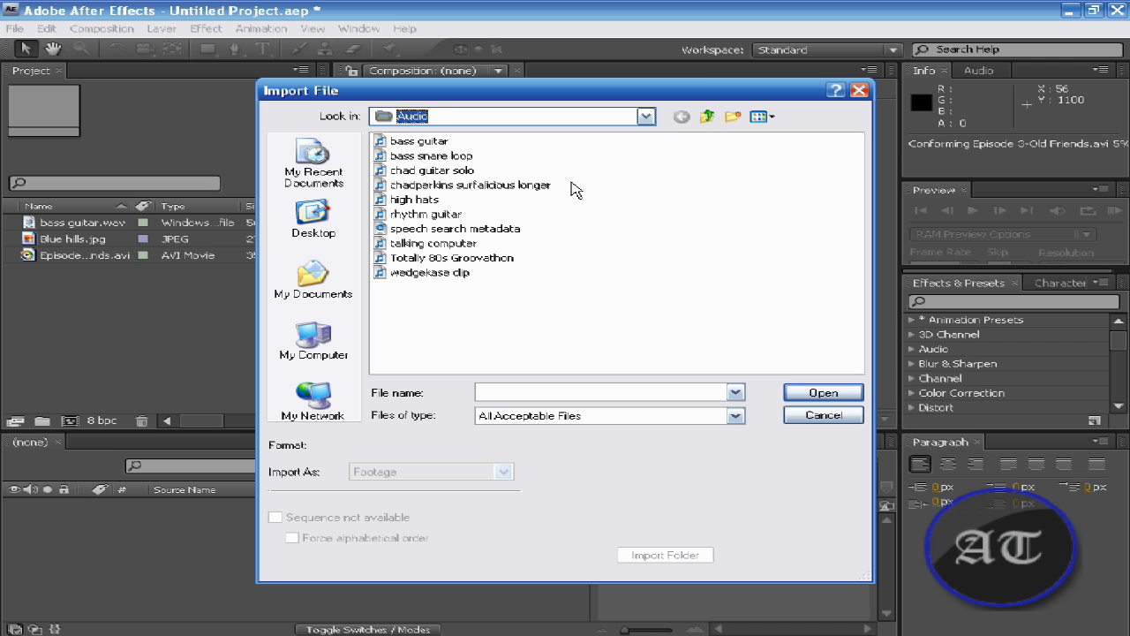
key("alt+Down")
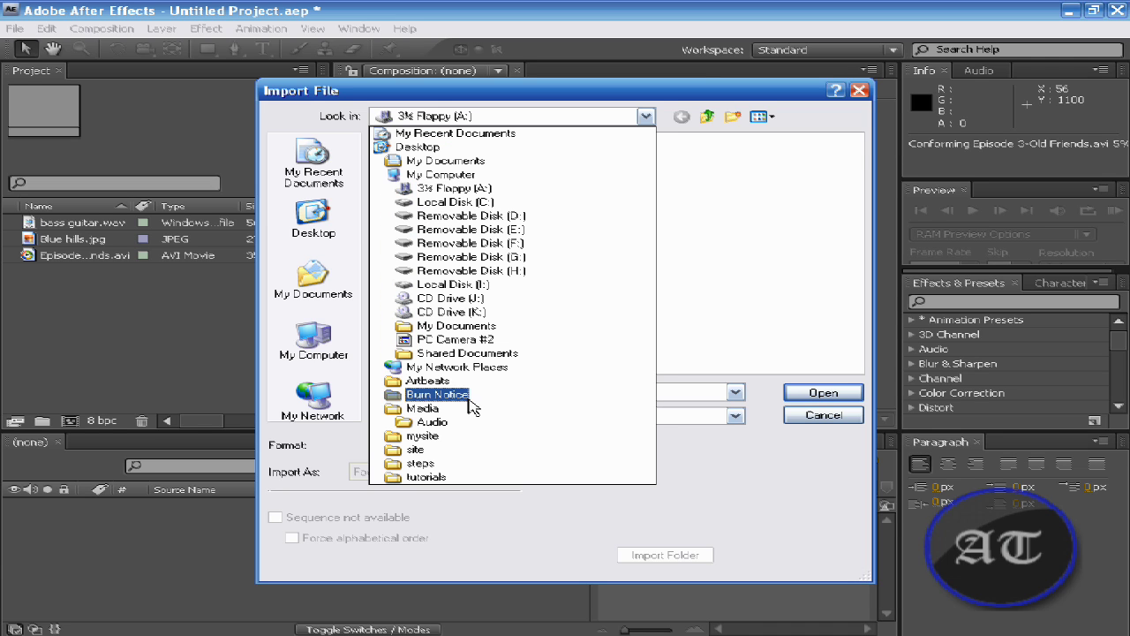
left_click(422, 408)
double_click(417, 176)
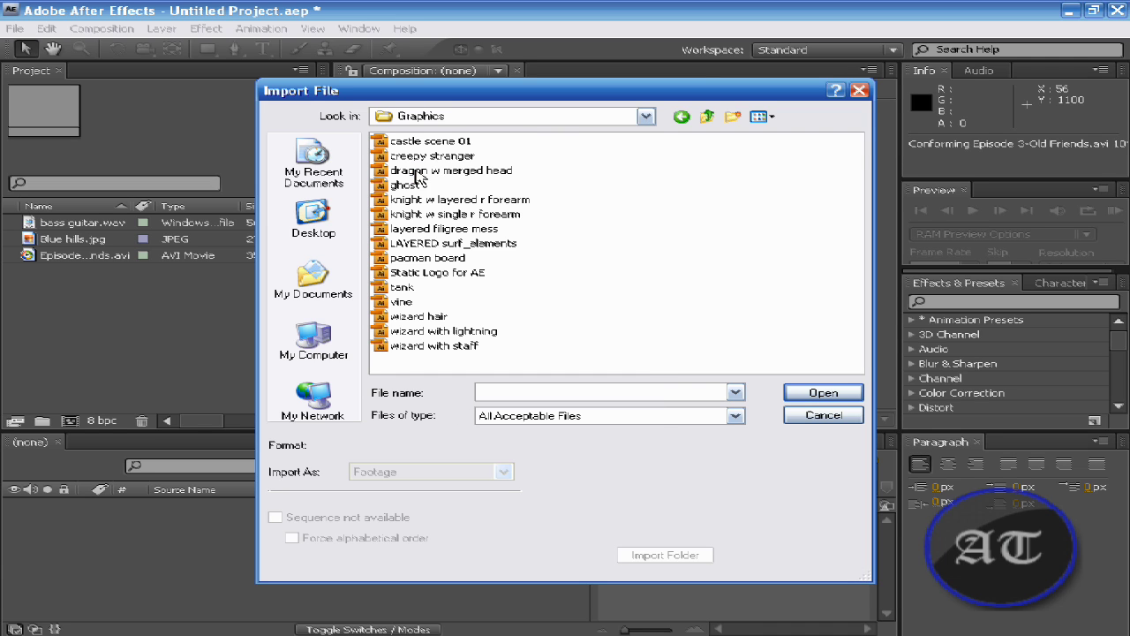
Select Graphics files such as creepy stranger, Static Logo for AE and knight w single r forearm, then list importable file types.
left_click(438, 157)
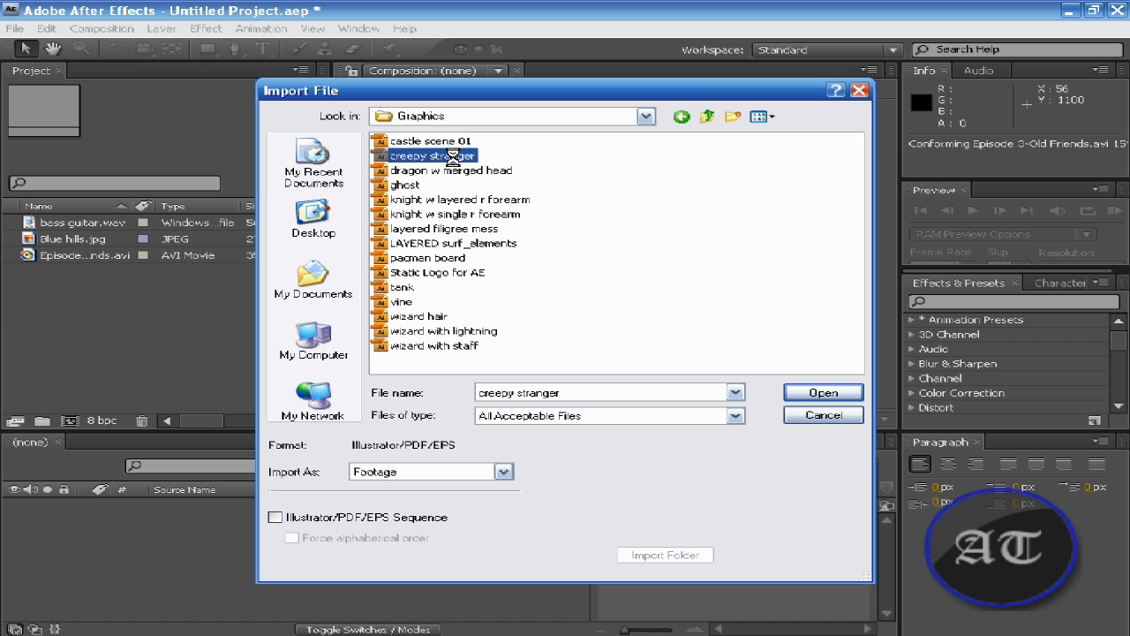
right_click(454, 159)
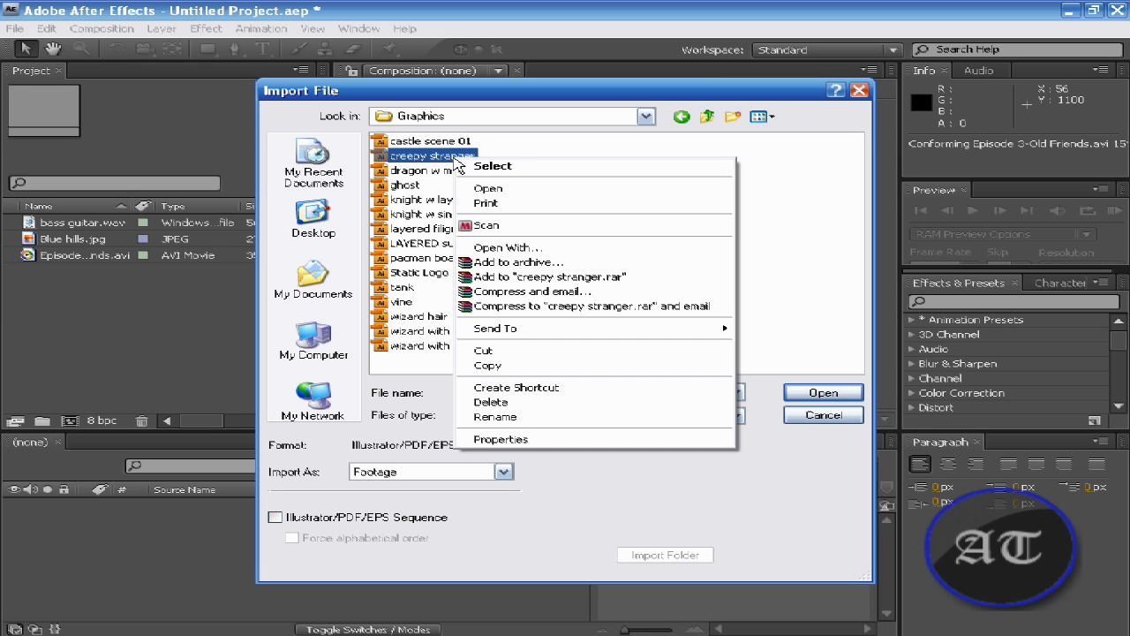
left_click(532, 145)
left_click(531, 145)
left_click(453, 283)
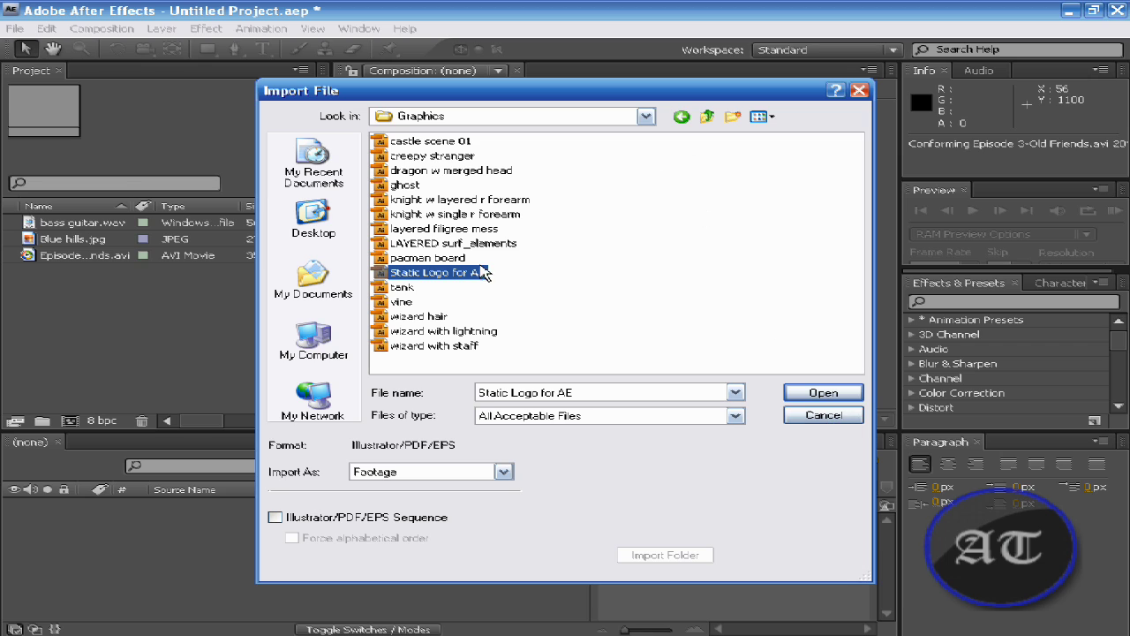
left_click(420, 274)
left_click(432, 158)
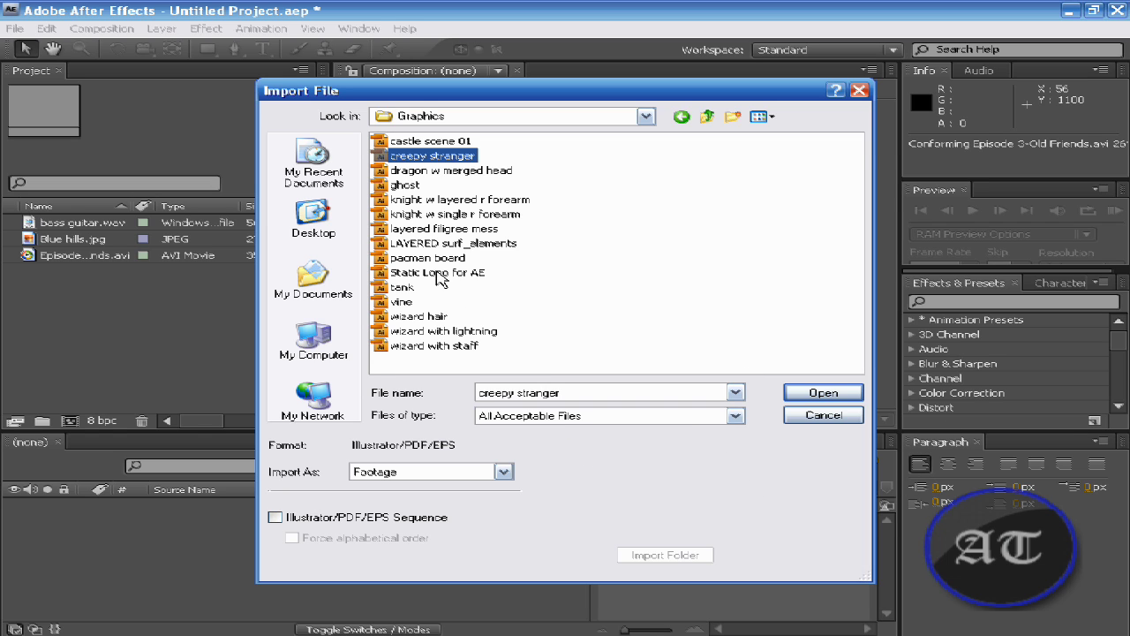
left_click(445, 214)
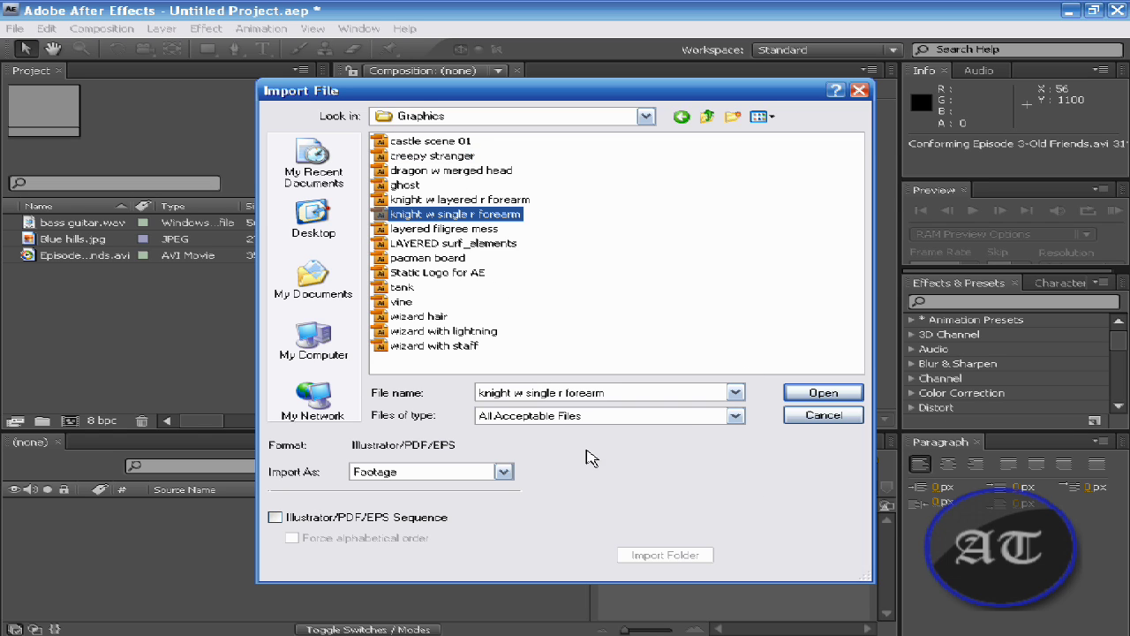
left_click(606, 415)
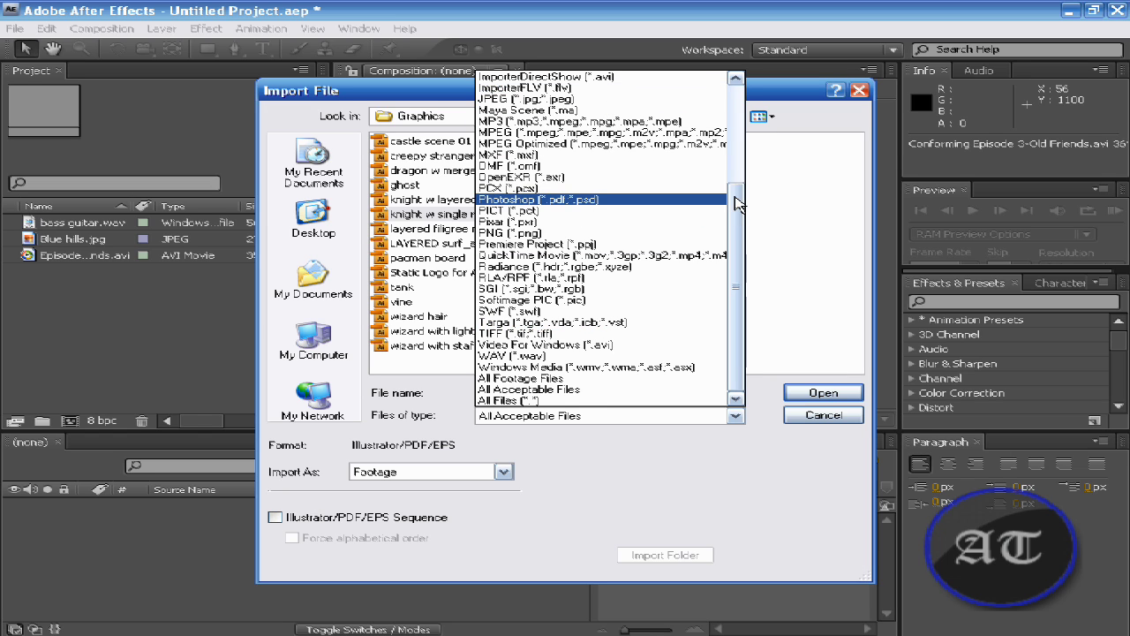
Keep All Acceptable Files and Import As Footage, and pick wizard with staff to import.
scroll(724, 211, "up", 5)
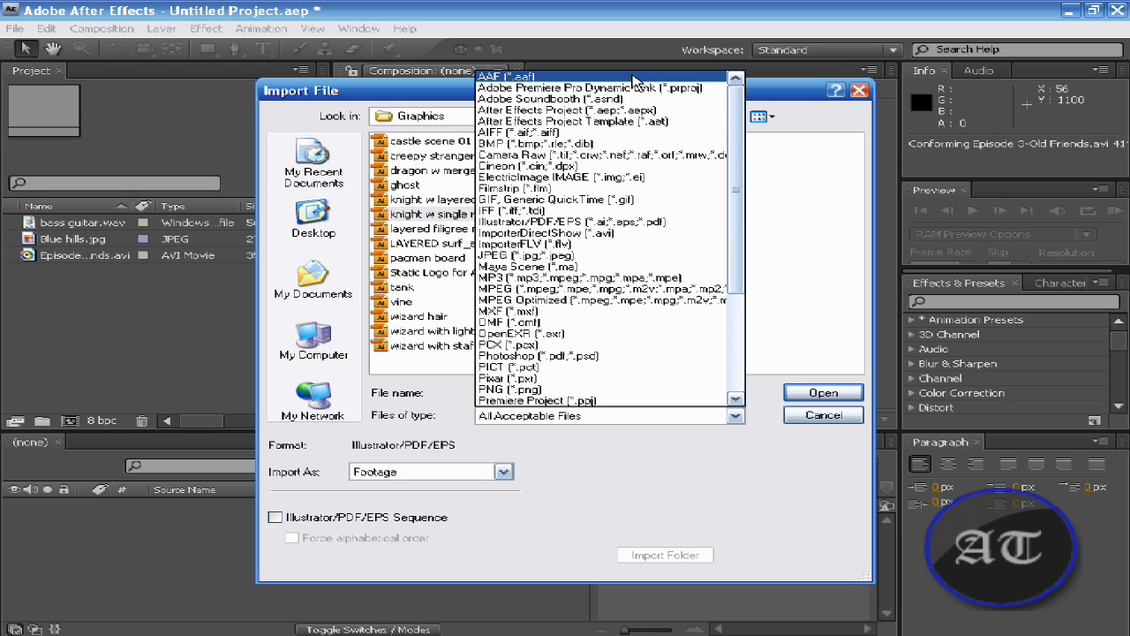
left_click(668, 469)
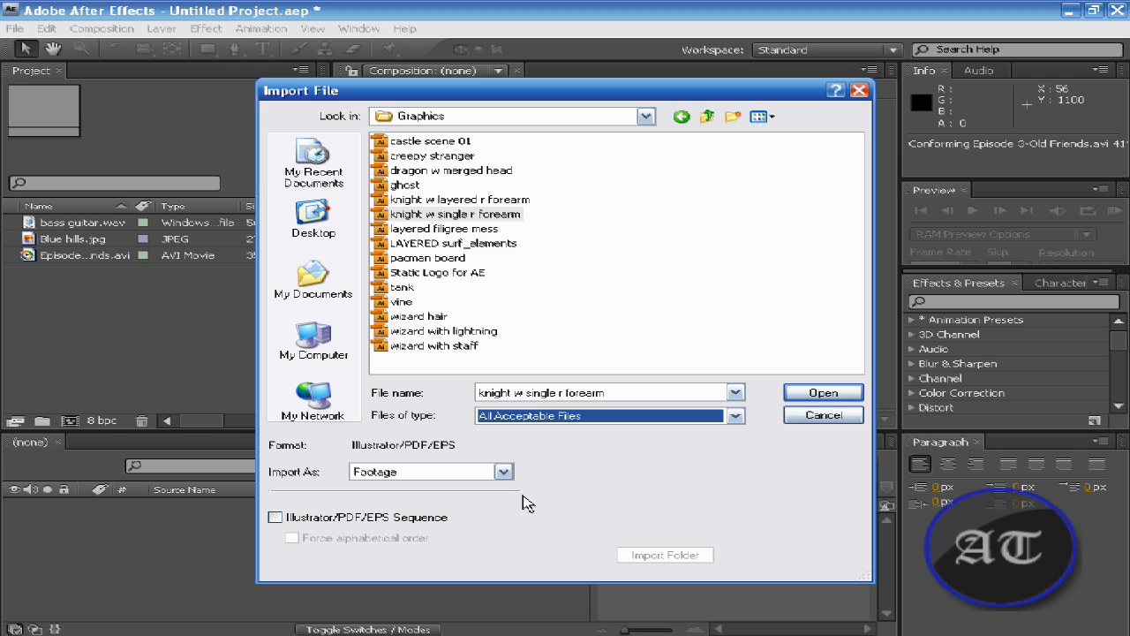
left_click(502, 473)
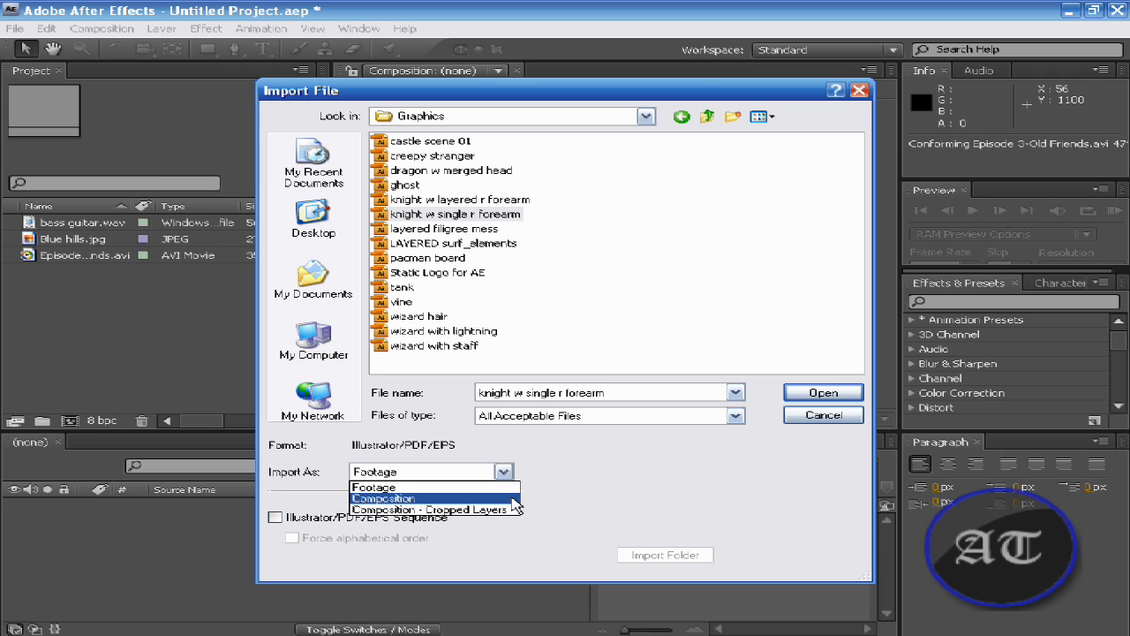
left_click(592, 467)
left_click(431, 348)
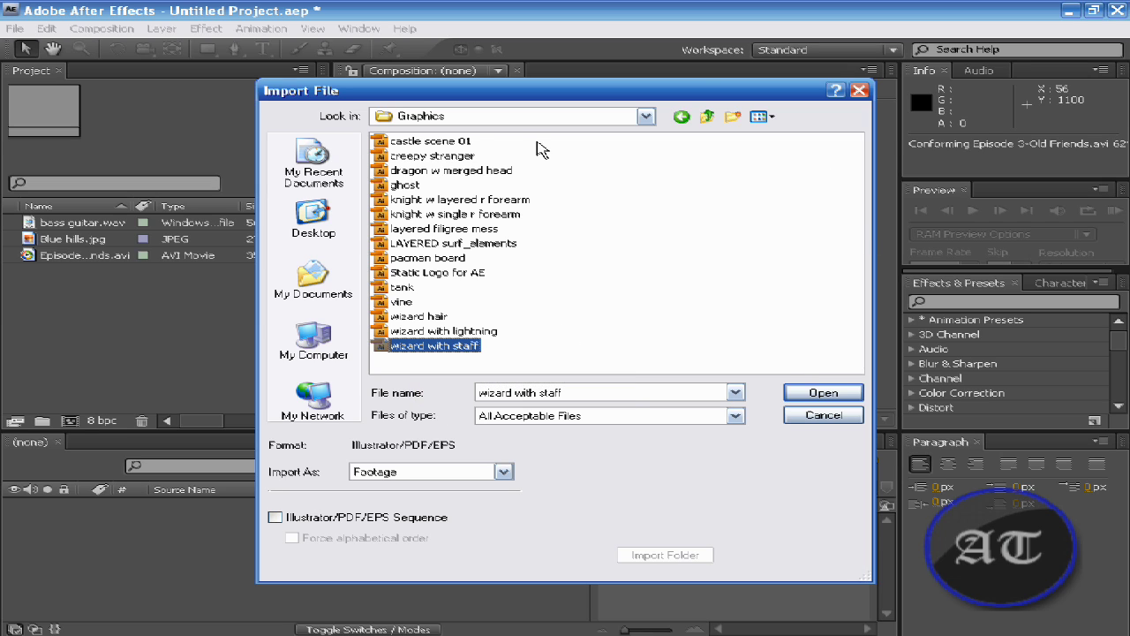
Select wizard with staff and layered filigree mess together for import as Footage.
left_click(424, 144, "shift")
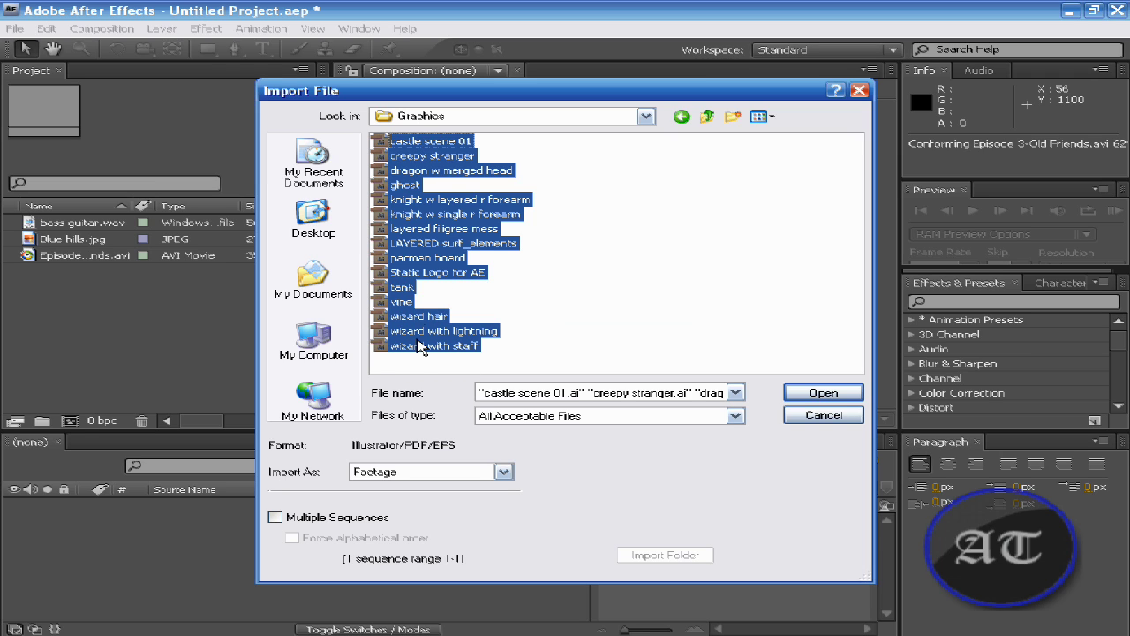
left_click(597, 311)
left_click(411, 347)
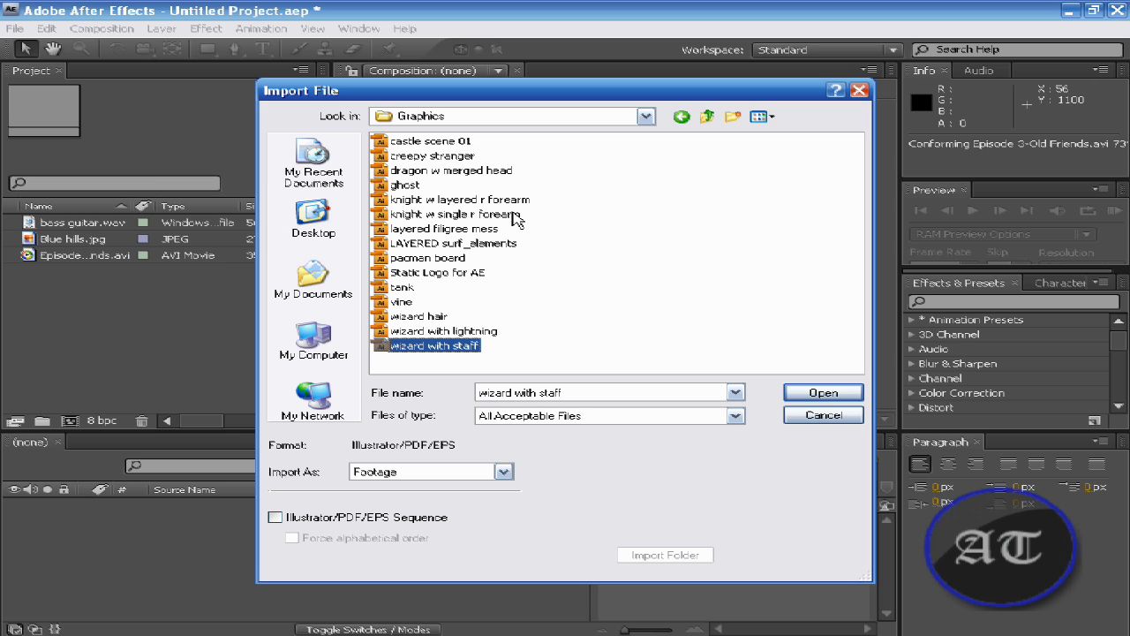
mouse_move(514, 217)
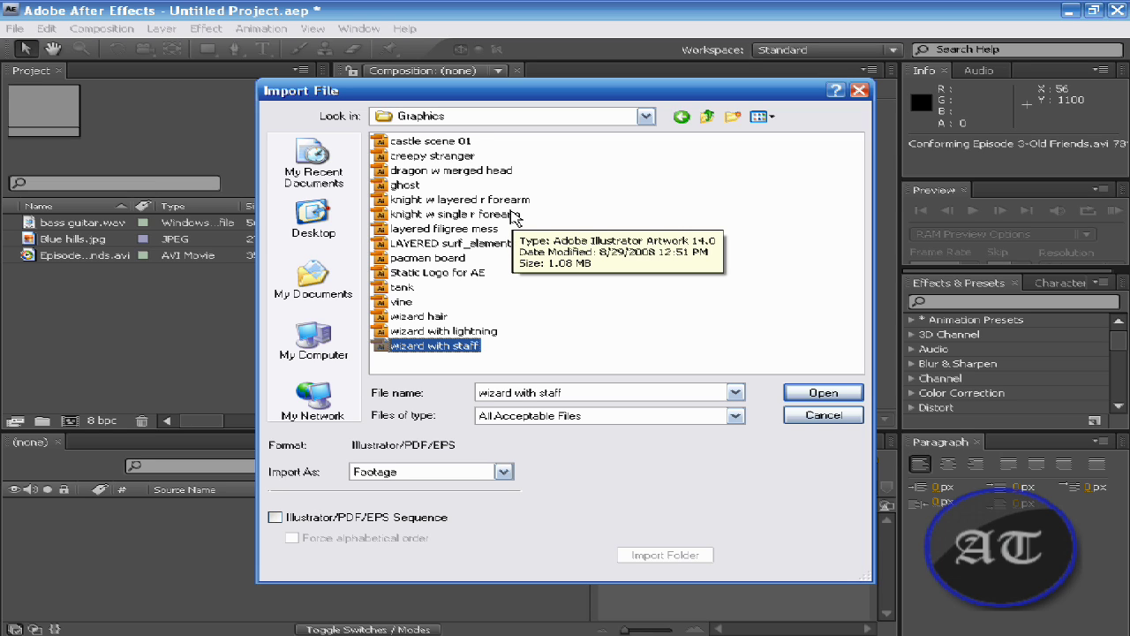
left_click(448, 231, "ctrl")
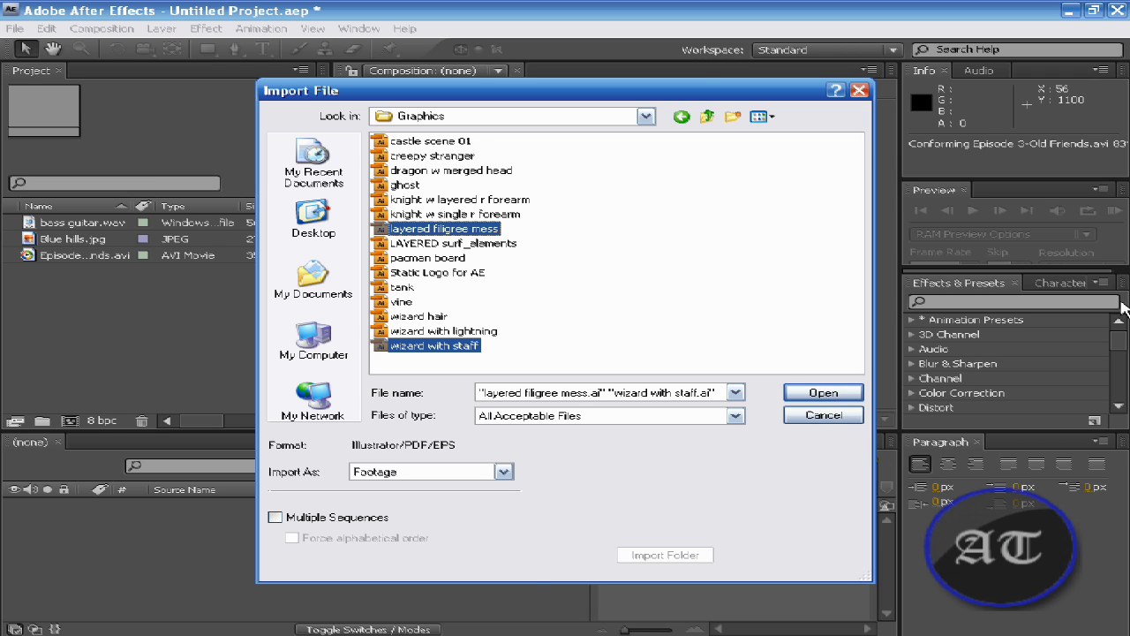
left_click(846, 426)
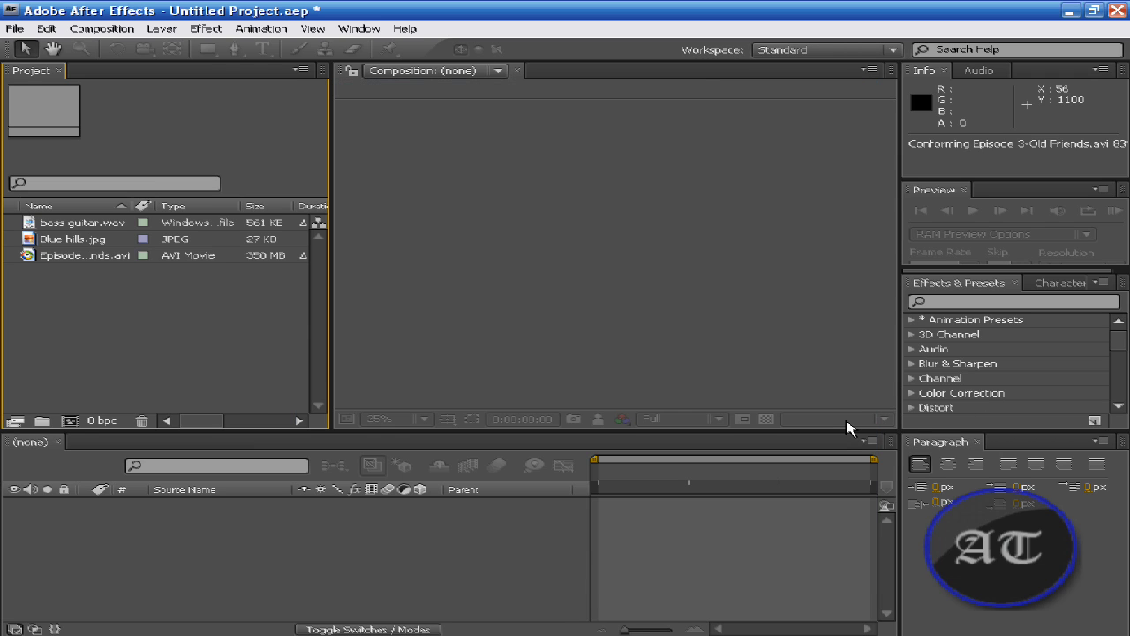